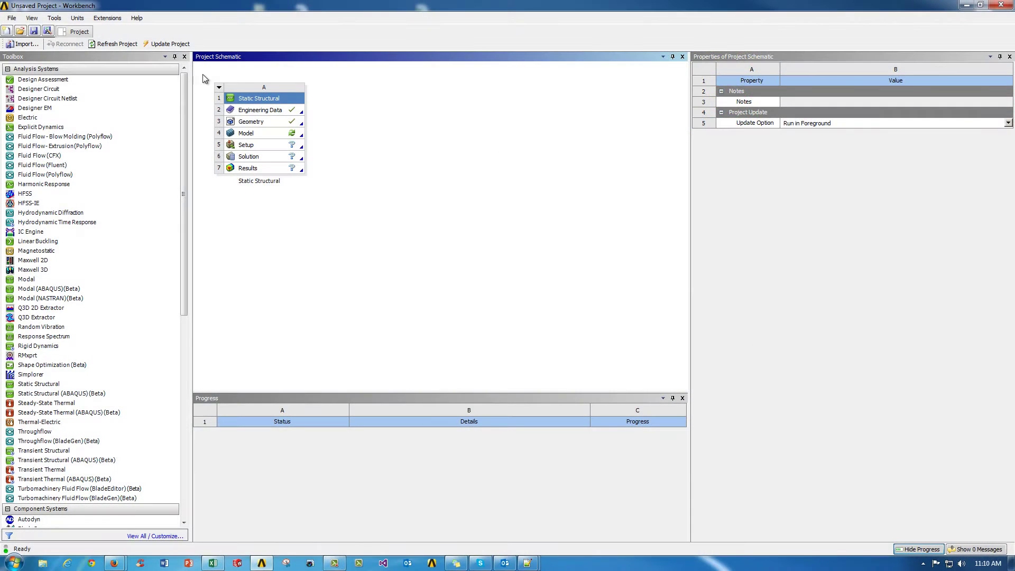
Launch Mechanical from the Static Structural Model cell (A4) to load the spring assembly.
double_click(265, 135)
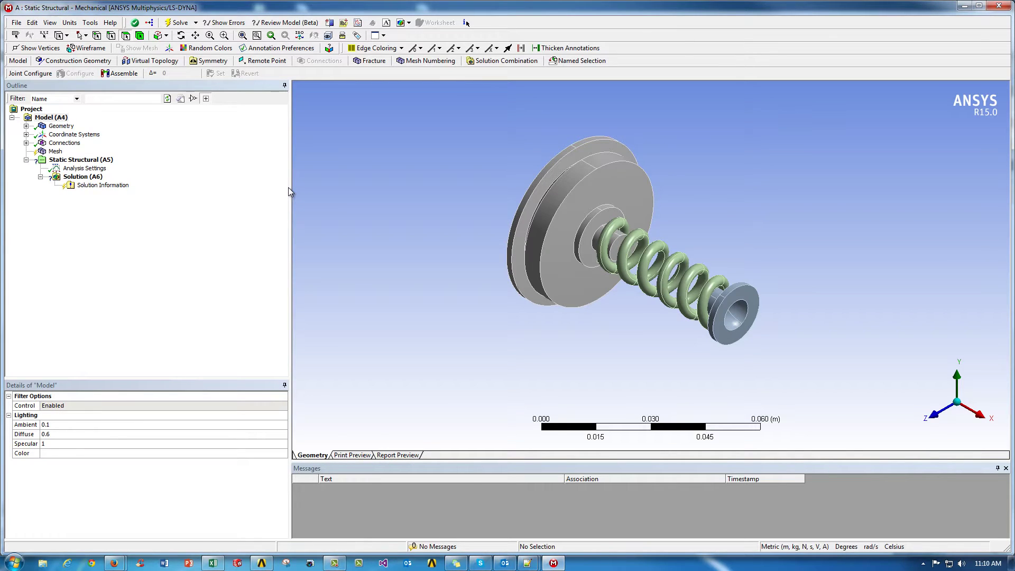
Rotate the spring upright and review the default Mesh settings, including the Advanced options.
middle_drag(549, 254, 553, 163)
ctrl+middle_drag(644, 206, 586, 184)
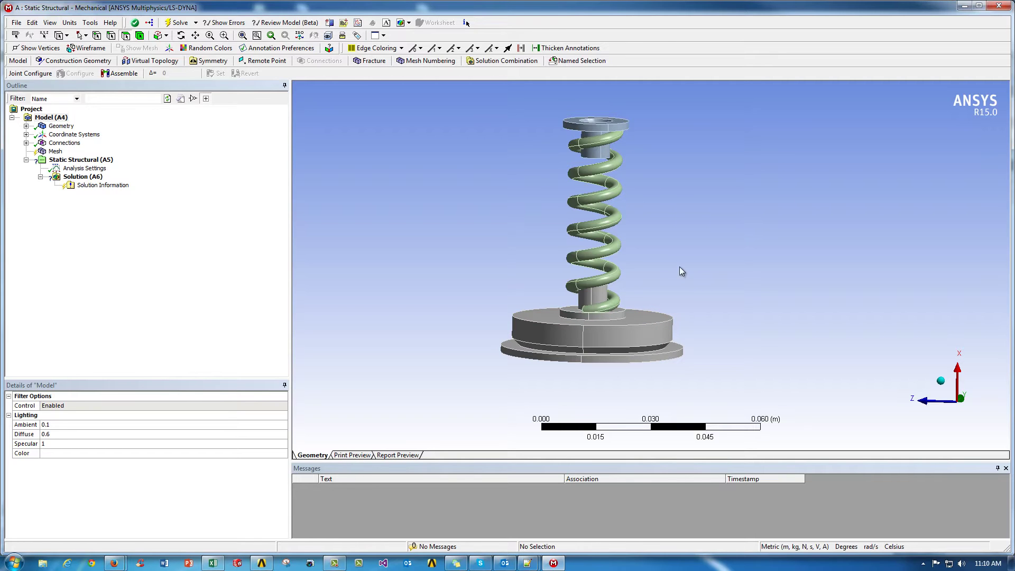
click(55, 151)
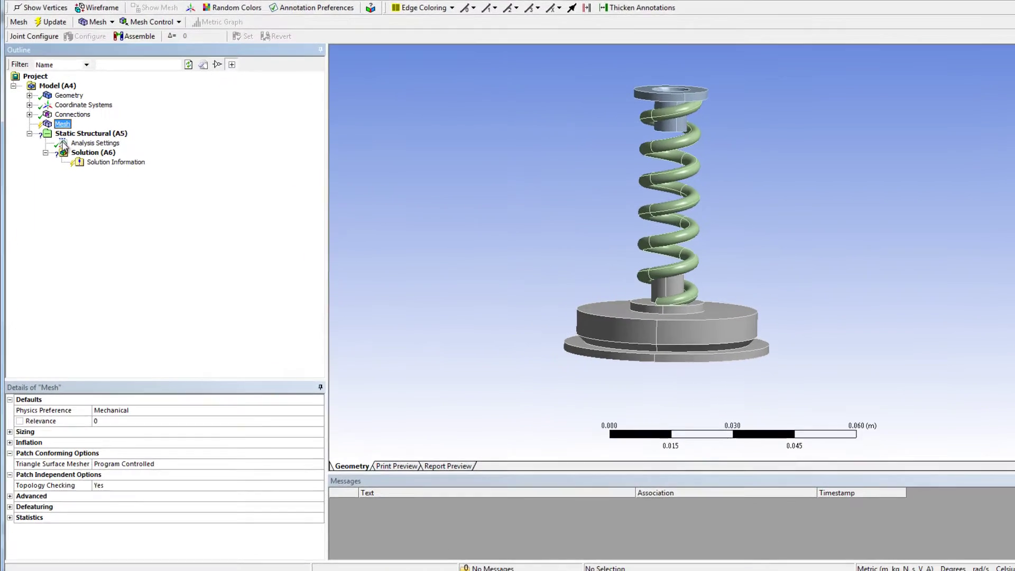
click(10, 496)
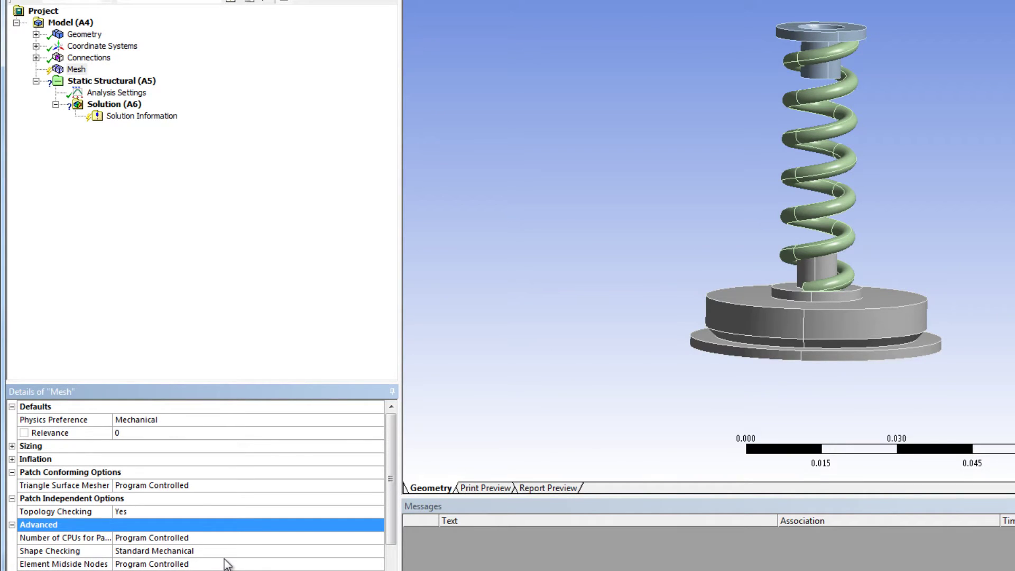
Review the default Analysis Settings, then close Mechanical to return to the project.
click(127, 93)
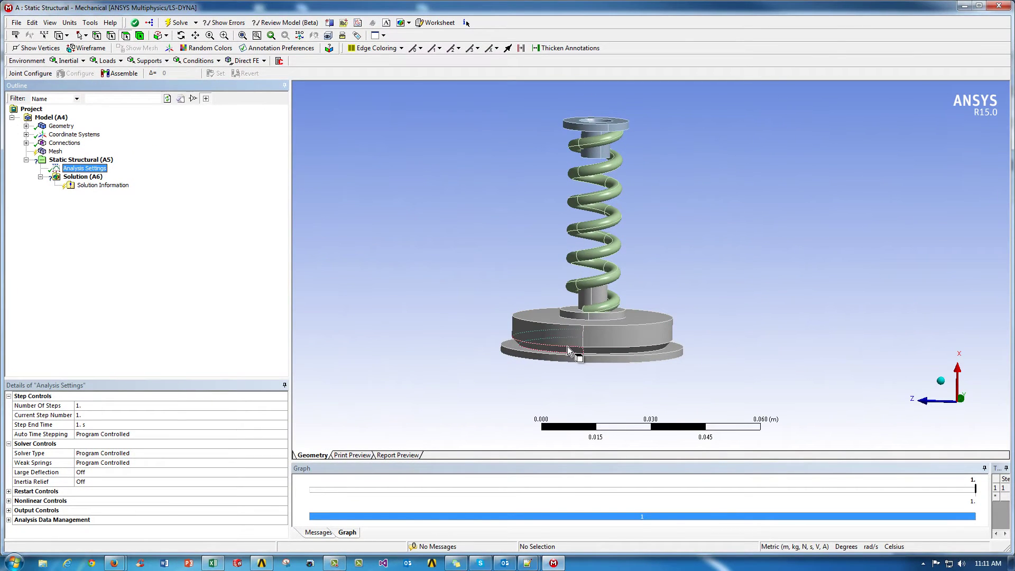
click(1004, 7)
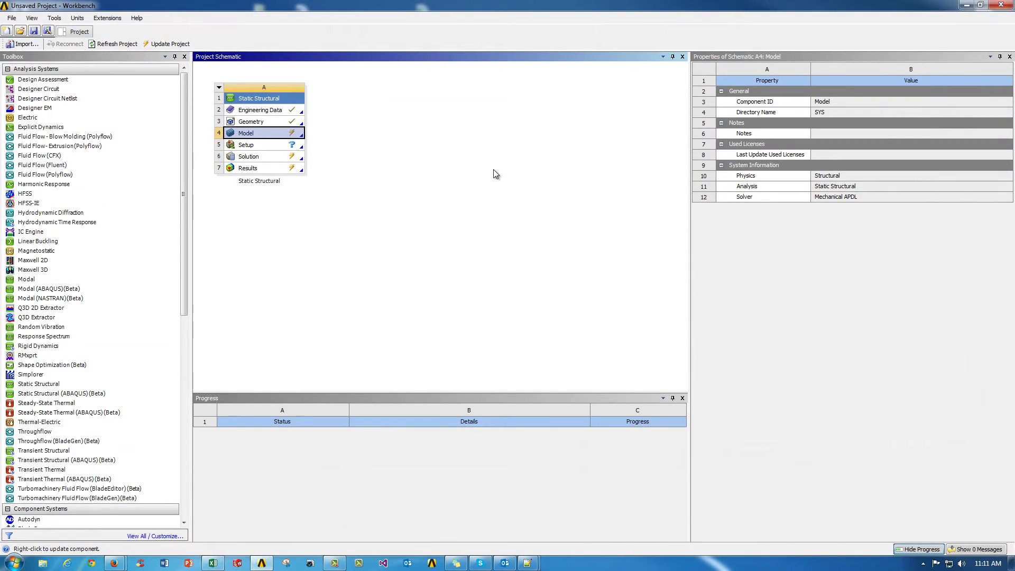
Load the NLdefaults extension in the Extensions Manager and reopen the Model cell in Mechanical.
click(495, 173)
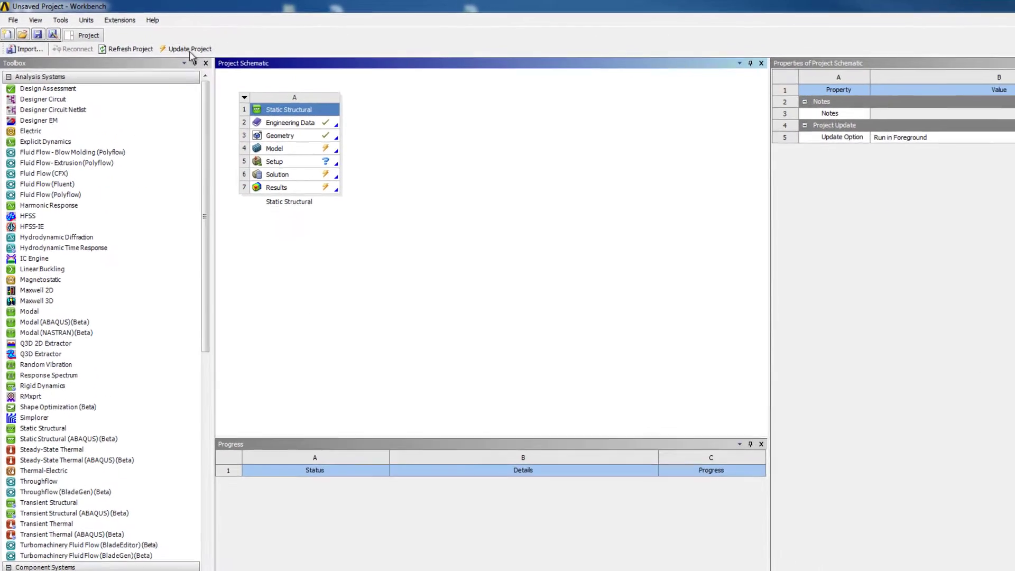
click(108, 18)
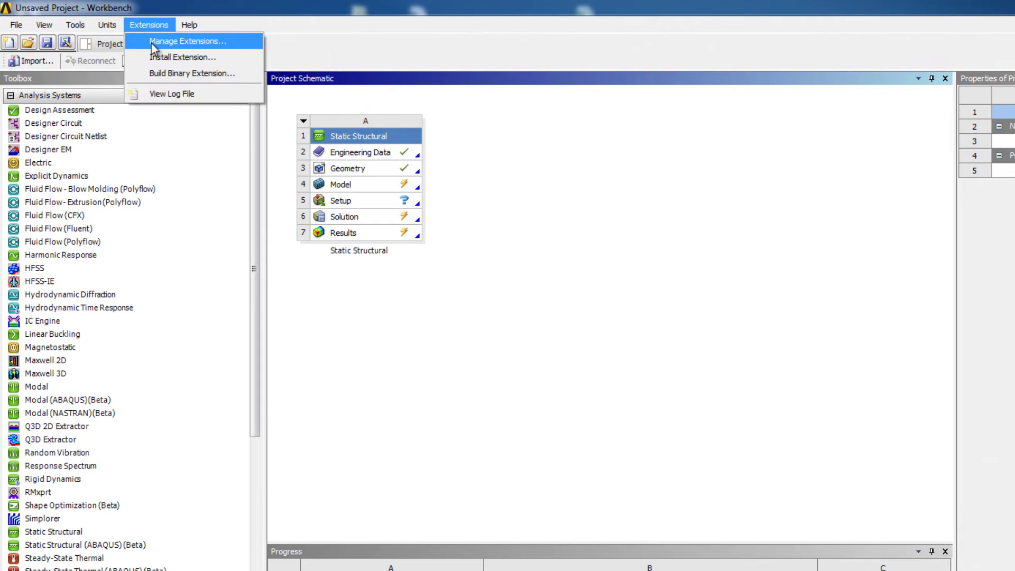
click(151, 42)
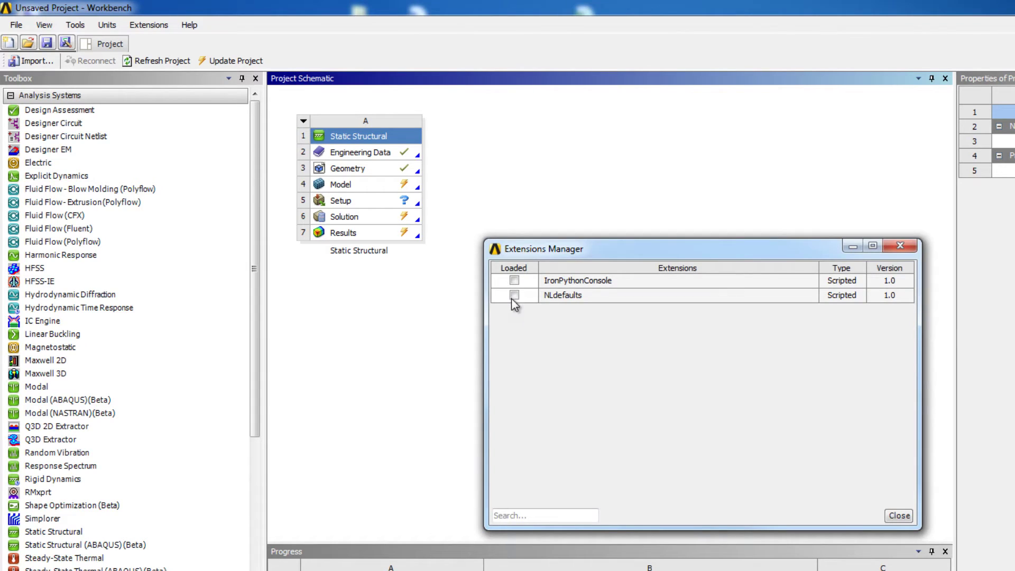
click(513, 295)
click(898, 516)
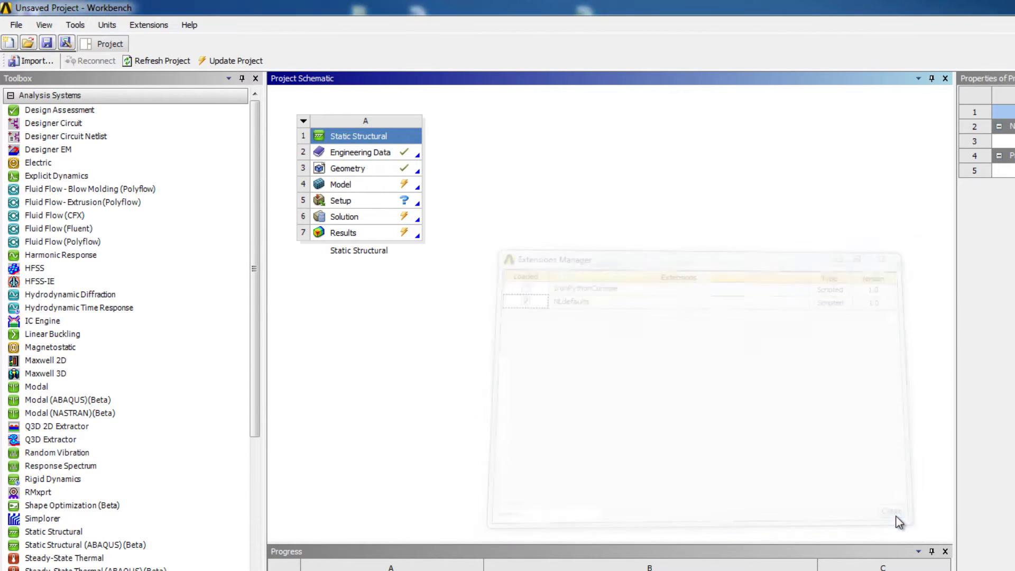
click(369, 185)
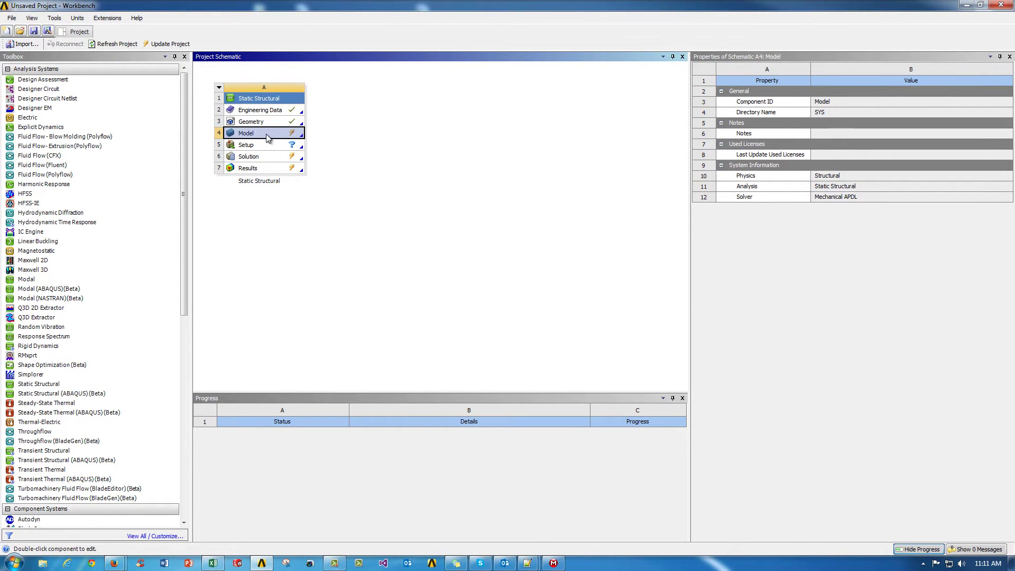
Apply the Nonlinear Defaults and verify the updated Analysis Settings and Advanced mesh options.
click(545, 563)
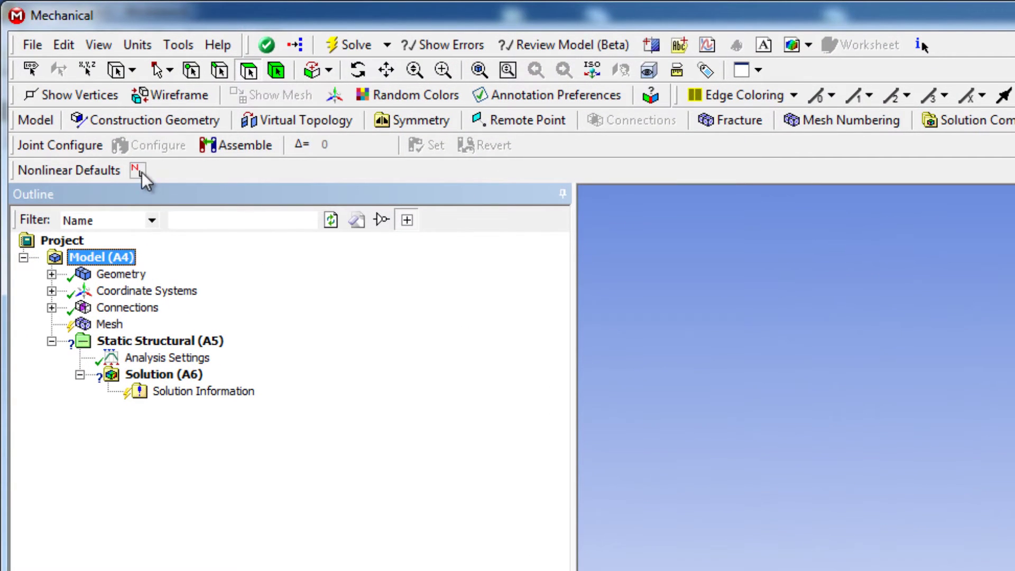
click(942, 462)
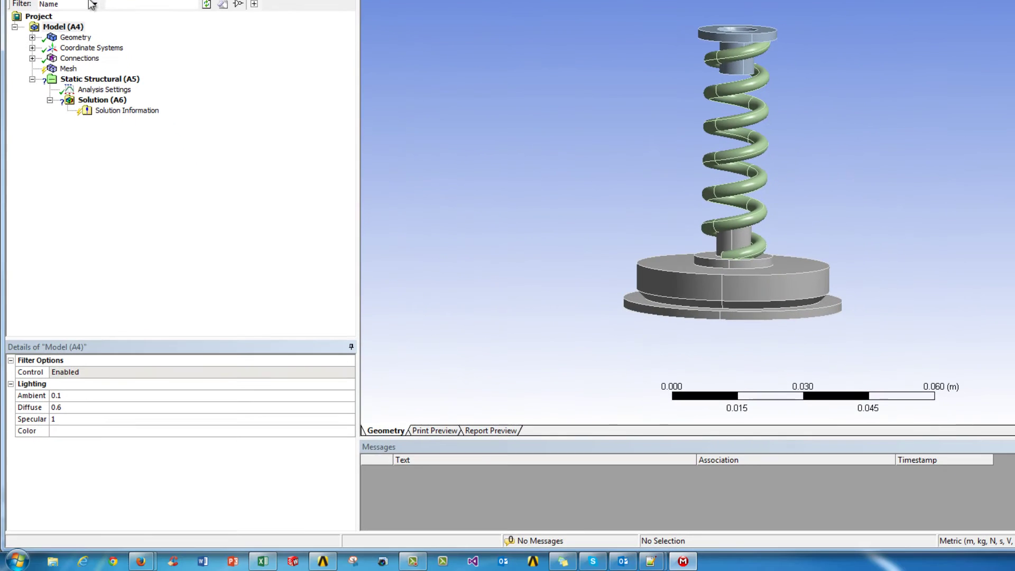
click(172, 349)
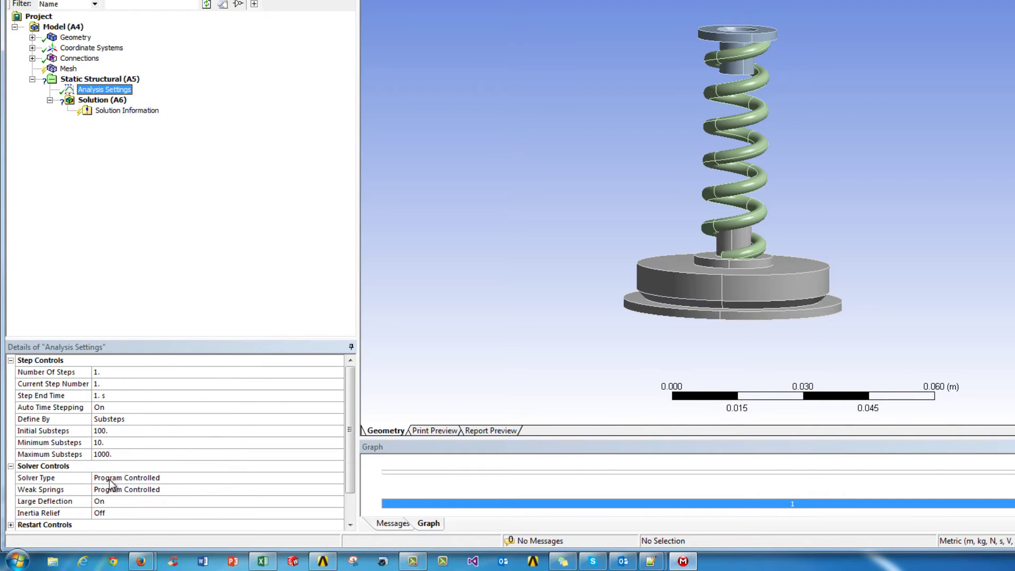
click(68, 69)
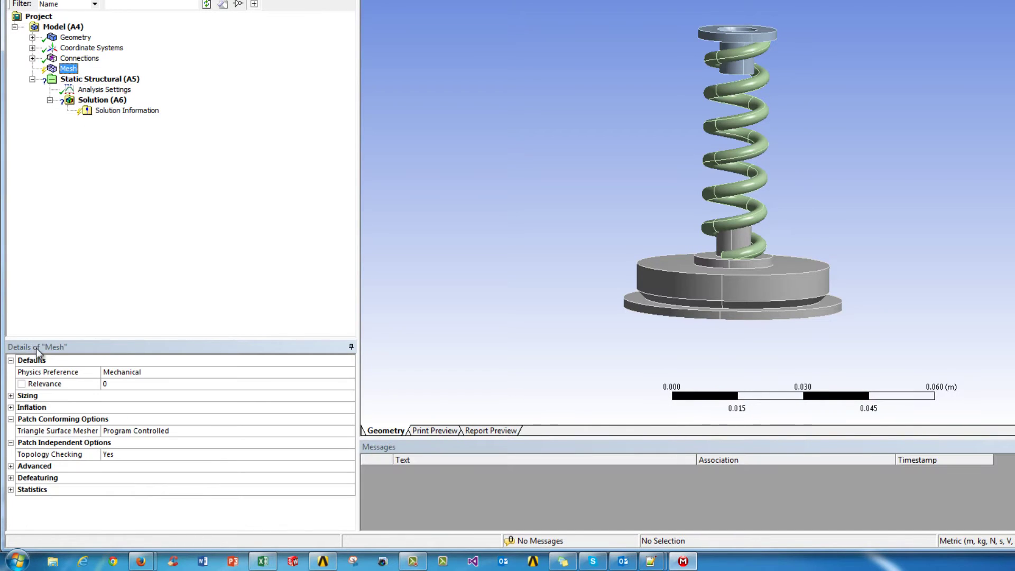
click(11, 465)
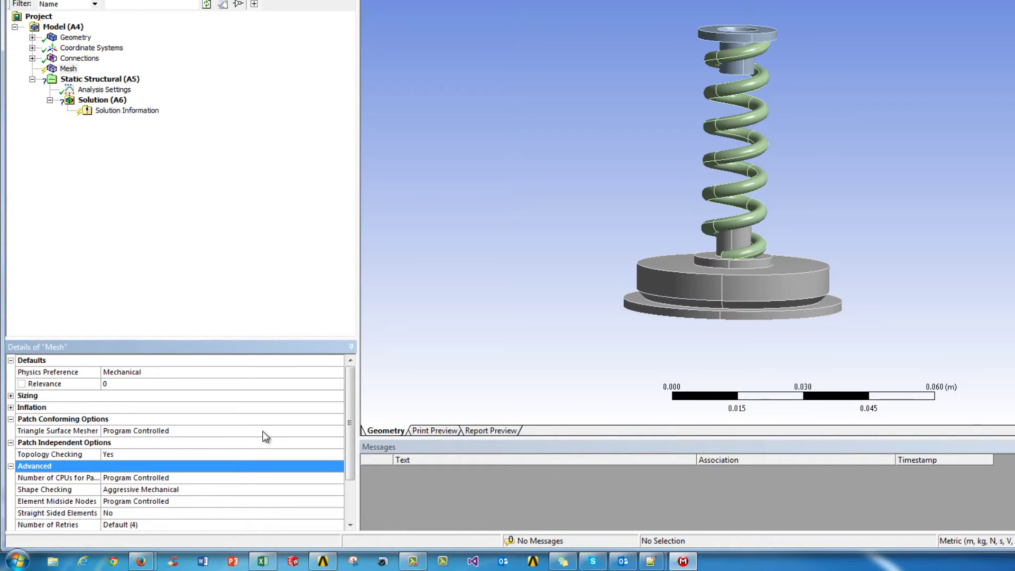
Expand the Geometry, Coordinate Systems, Connections and Contacts branches of the tree.
click(33, 36)
click(33, 79)
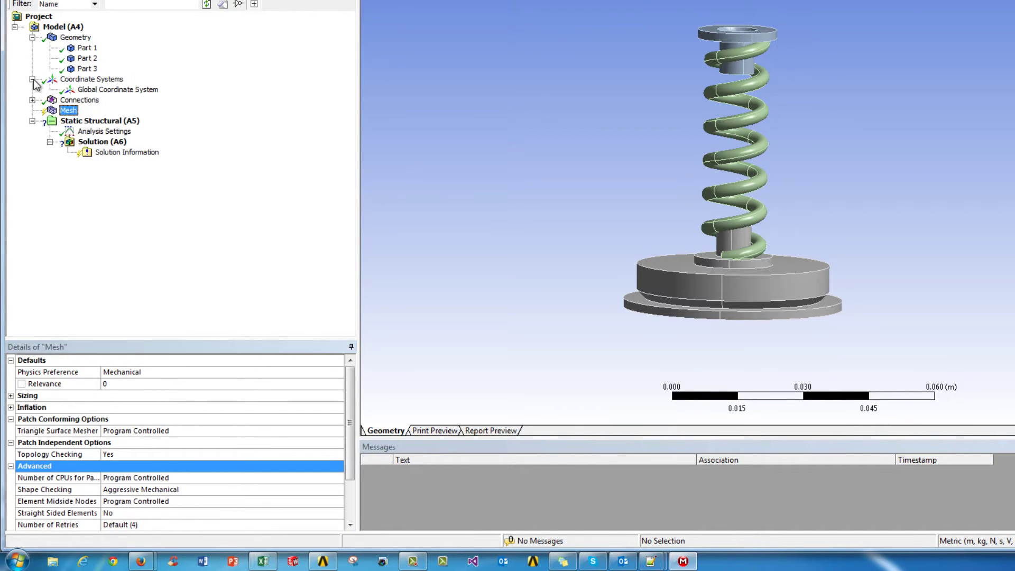
click(32, 100)
click(32, 130)
click(32, 131)
click(50, 110)
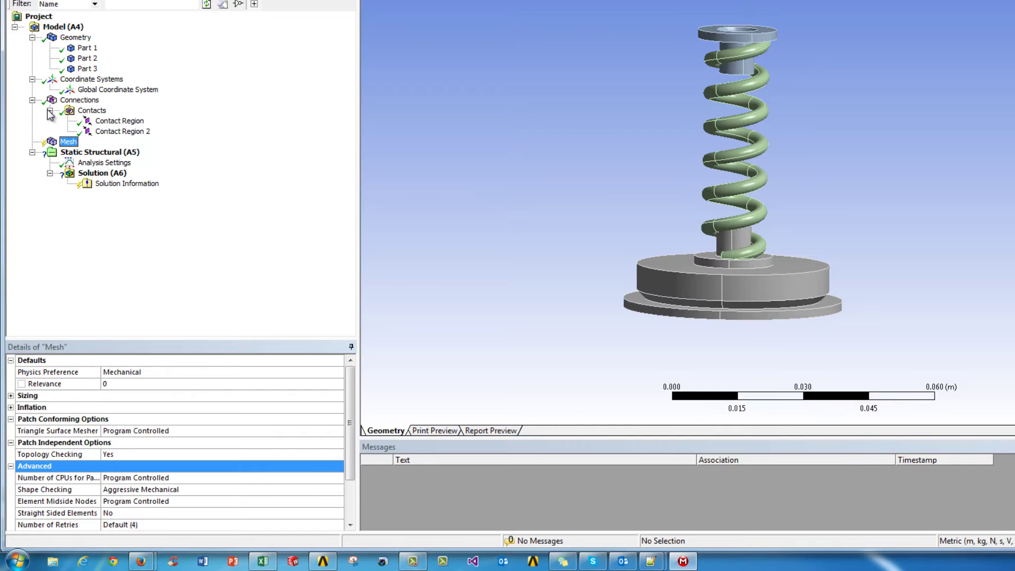
Inspect Part 1, the Contact Region, Analysis Settings and Solution, then show NLdefaults.xml and script.py in Notepad++.
click(86, 48)
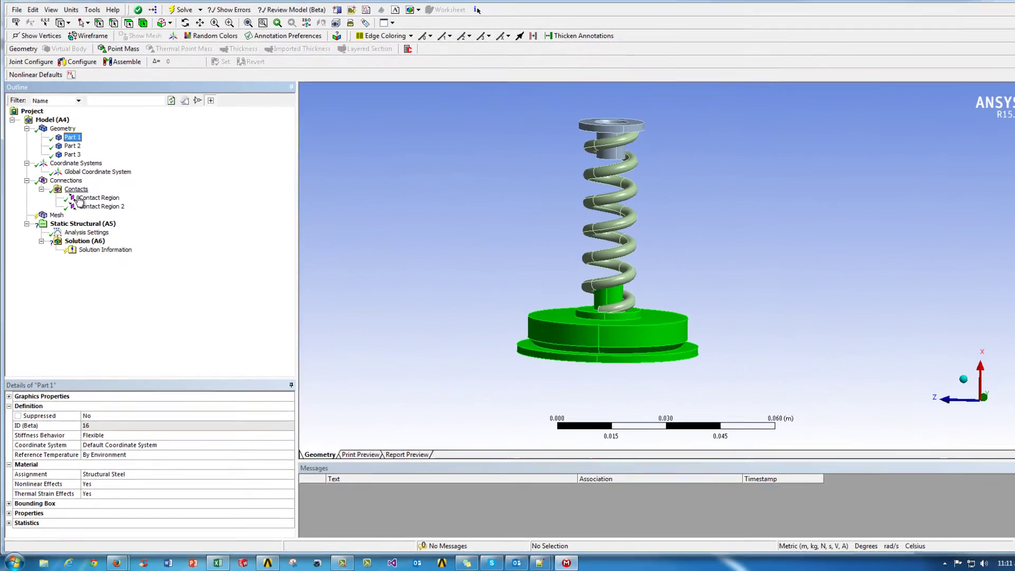
click(110, 154)
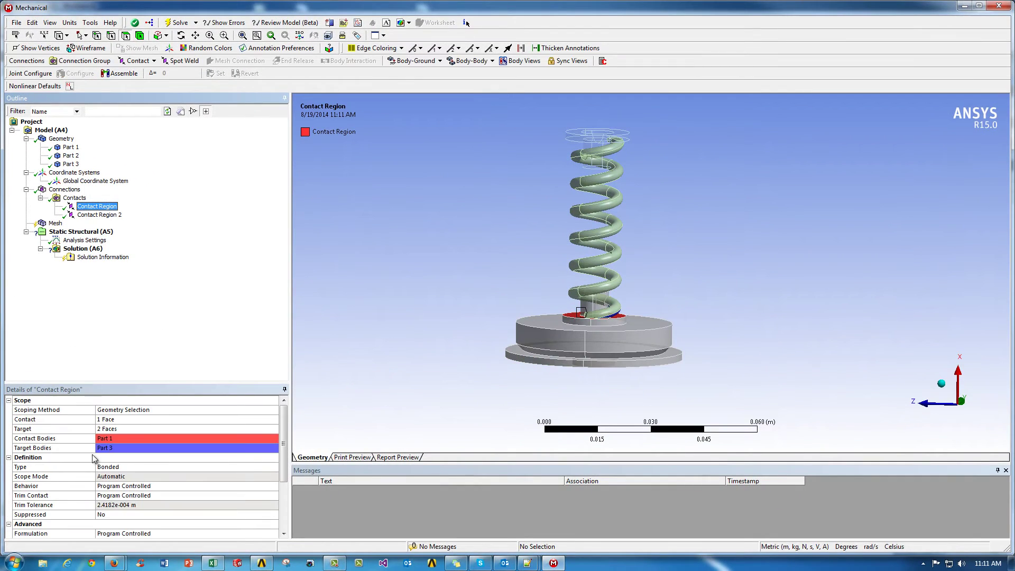
click(60, 233)
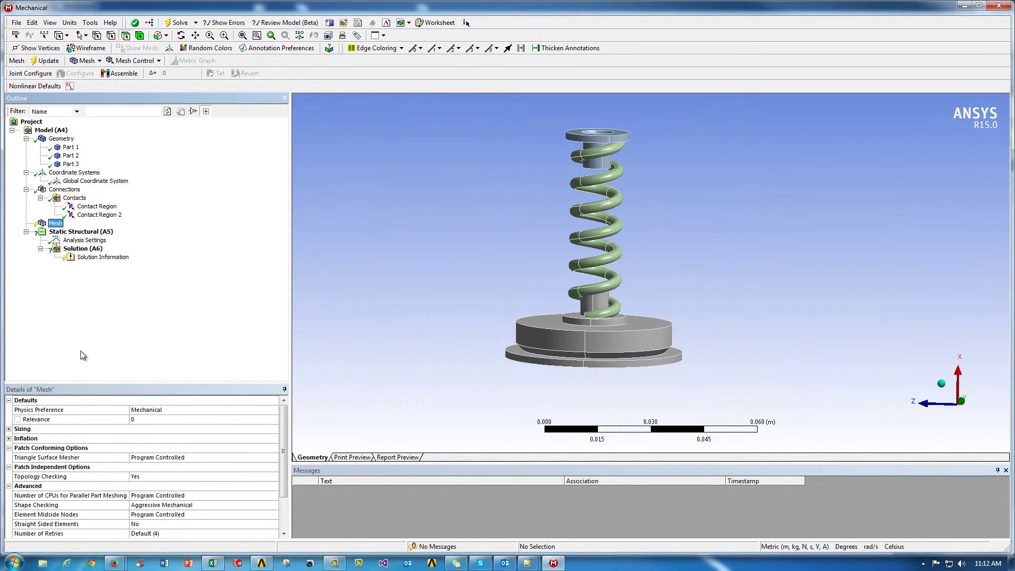
click(82, 240)
click(84, 248)
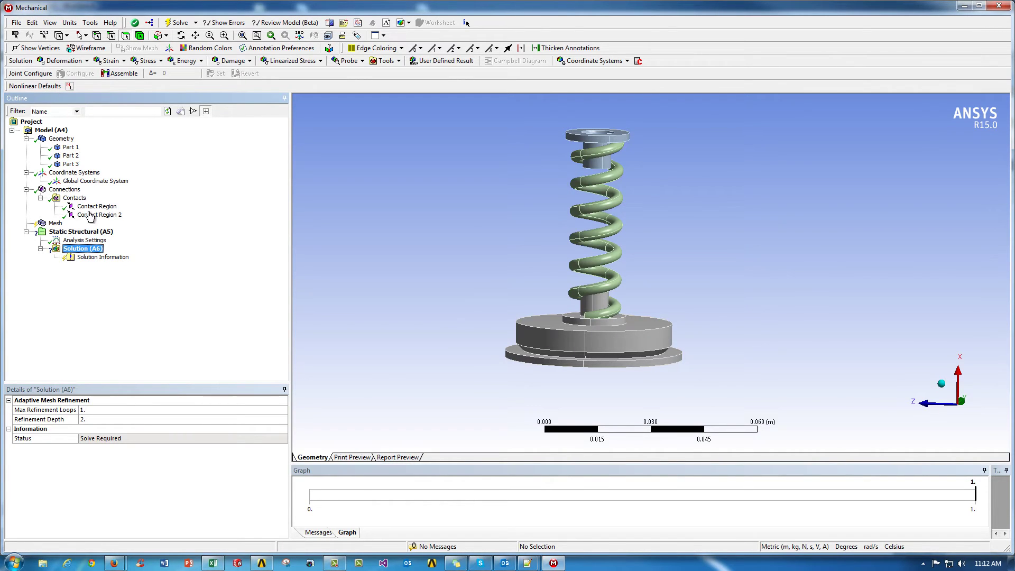
click(527, 563)
mouse_move(527, 563)
click(581, 486)
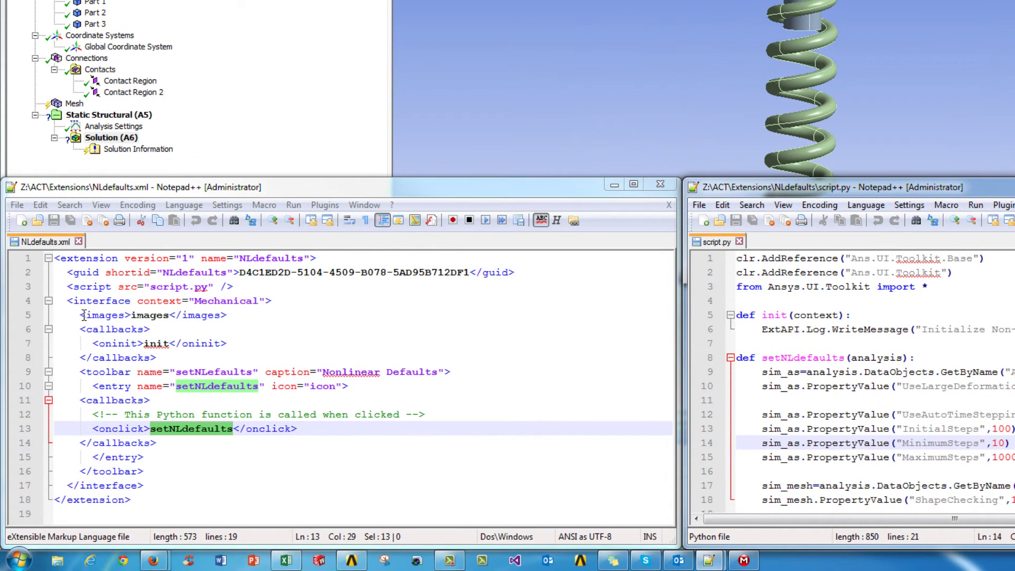
drag(84, 316, 231, 312)
click(230, 312)
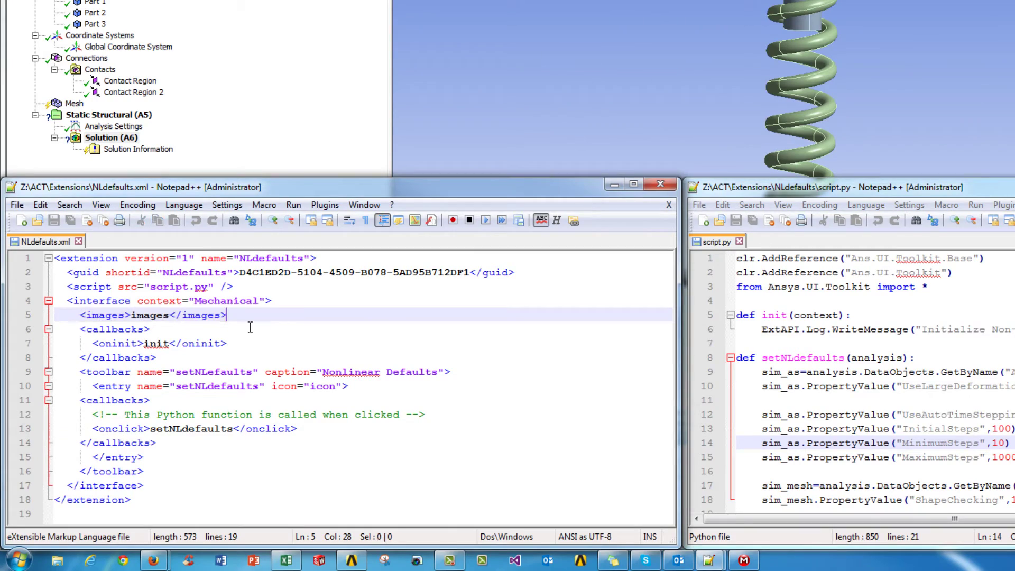
double_click(318, 386)
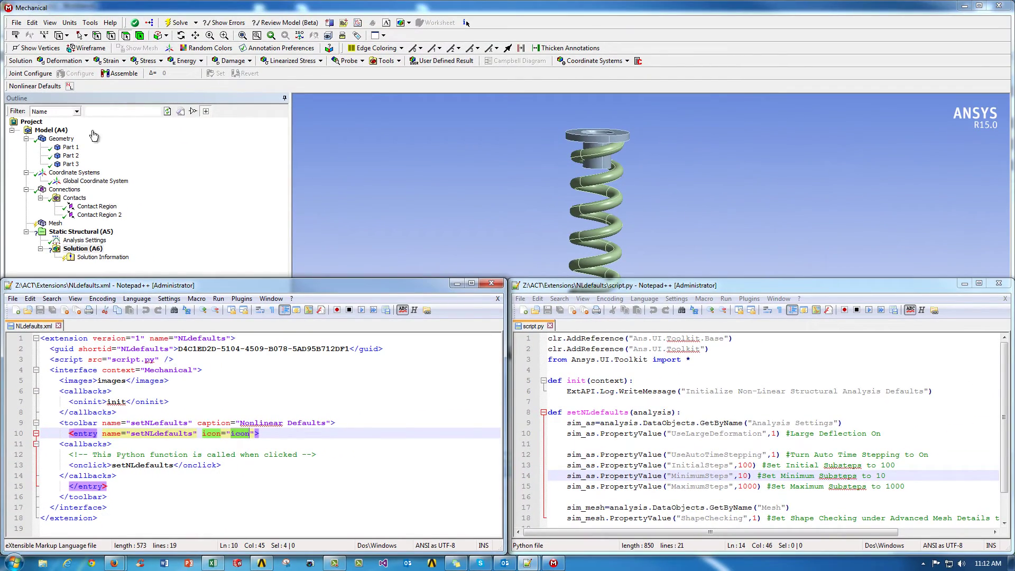
drag(64, 462, 225, 461)
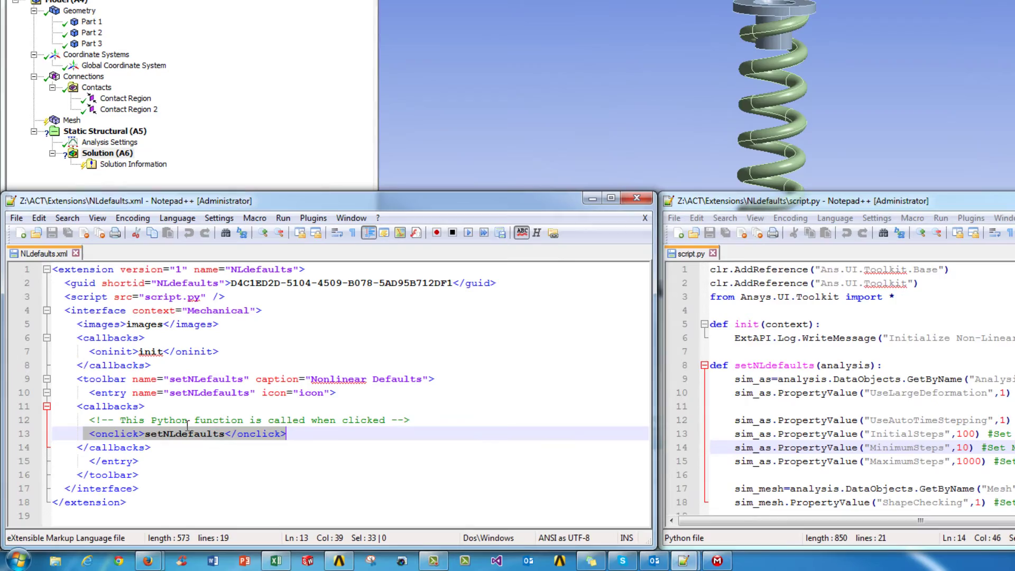
double_click(169, 440)
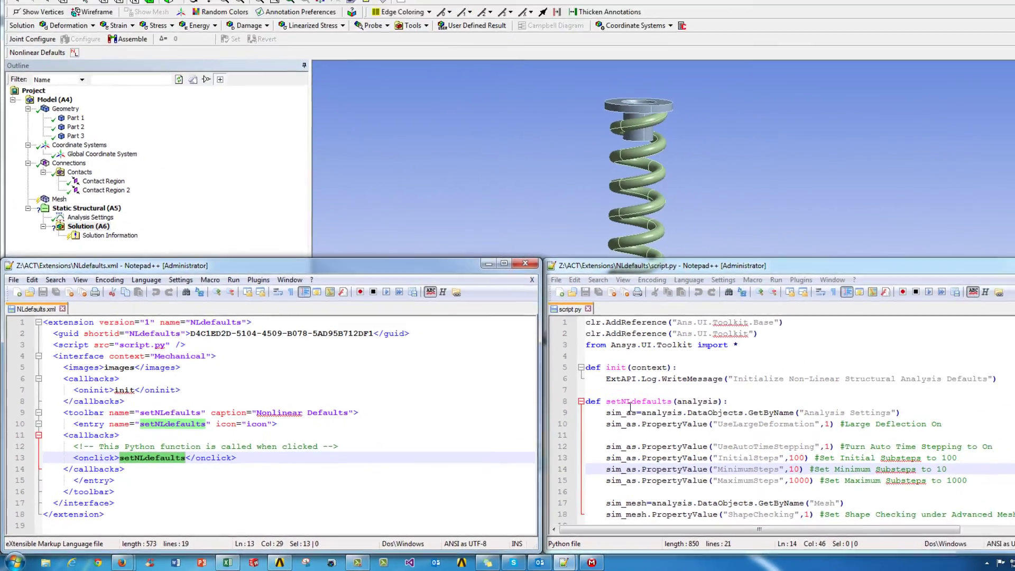
click(769, 365)
double_click(546, 394)
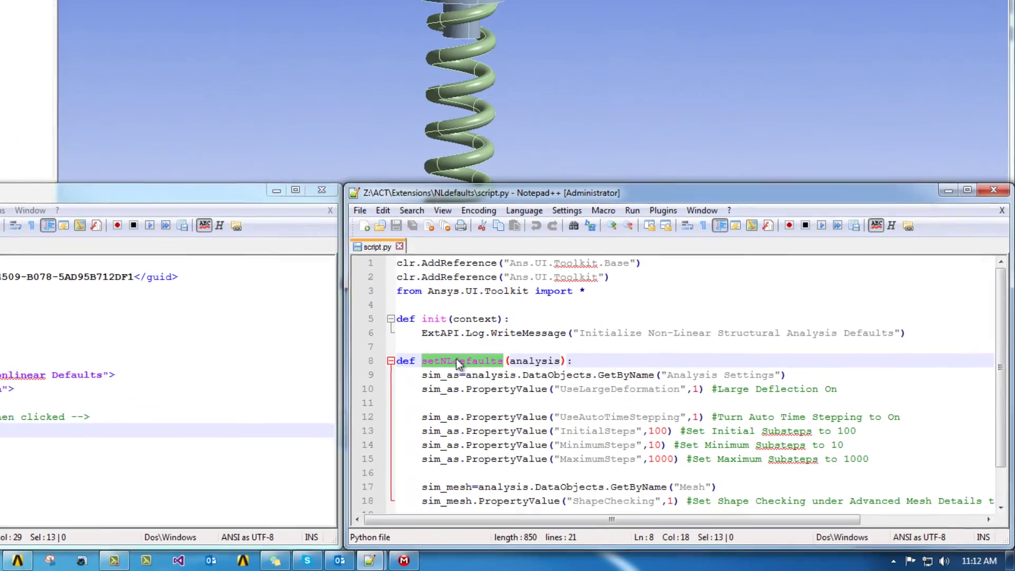